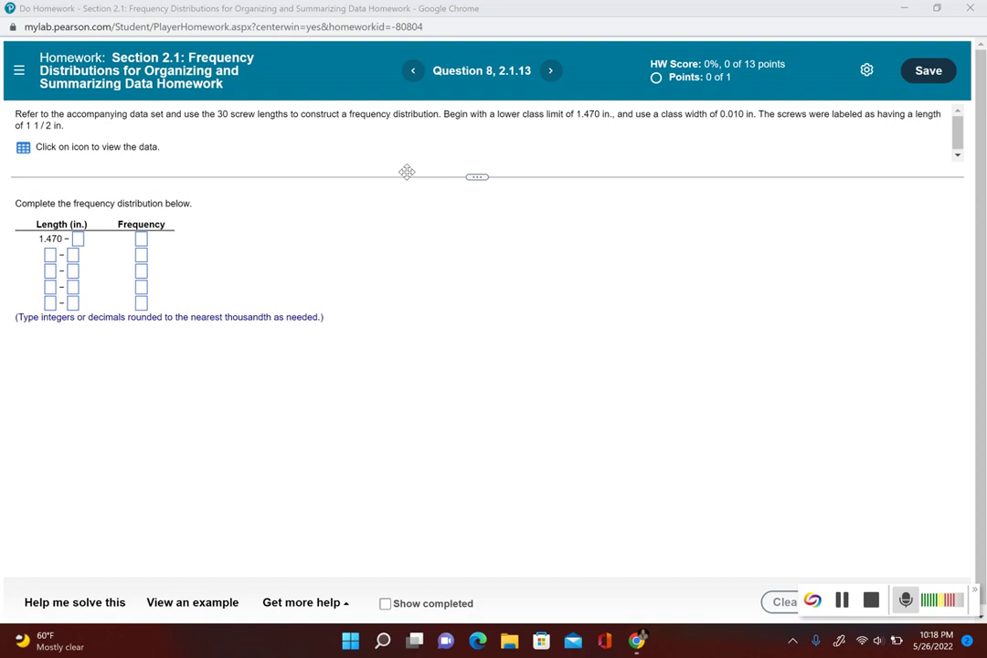
Step: Enter lower class limits 1.480, 1.490, 1.500 and 1.510 in rows two through five
{"action": "left_click", "coordinate": [50, 256]}
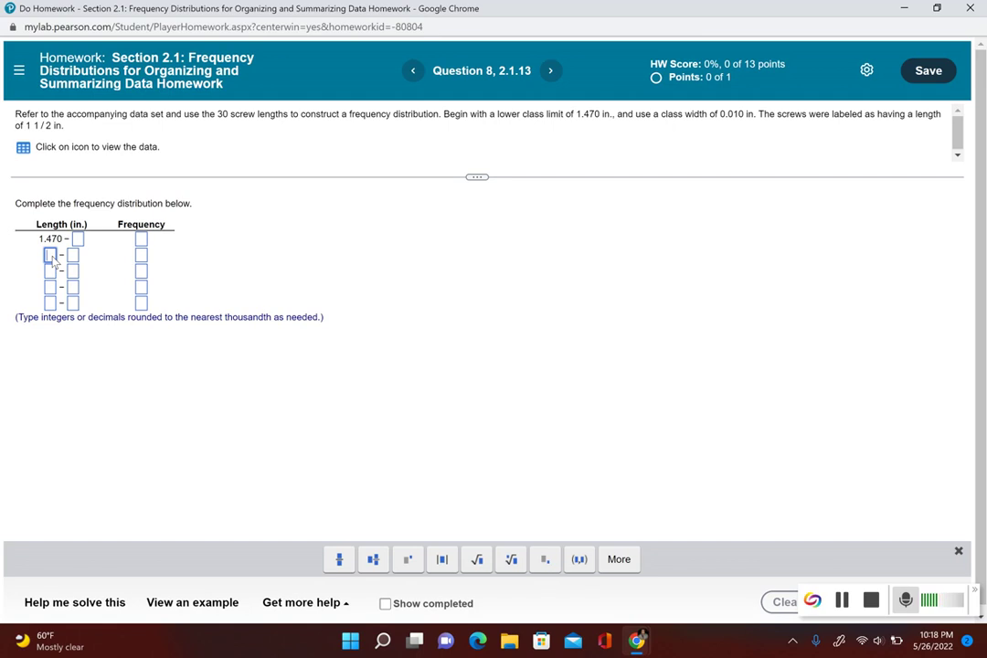
{"action": "type", "text": "1.480"}
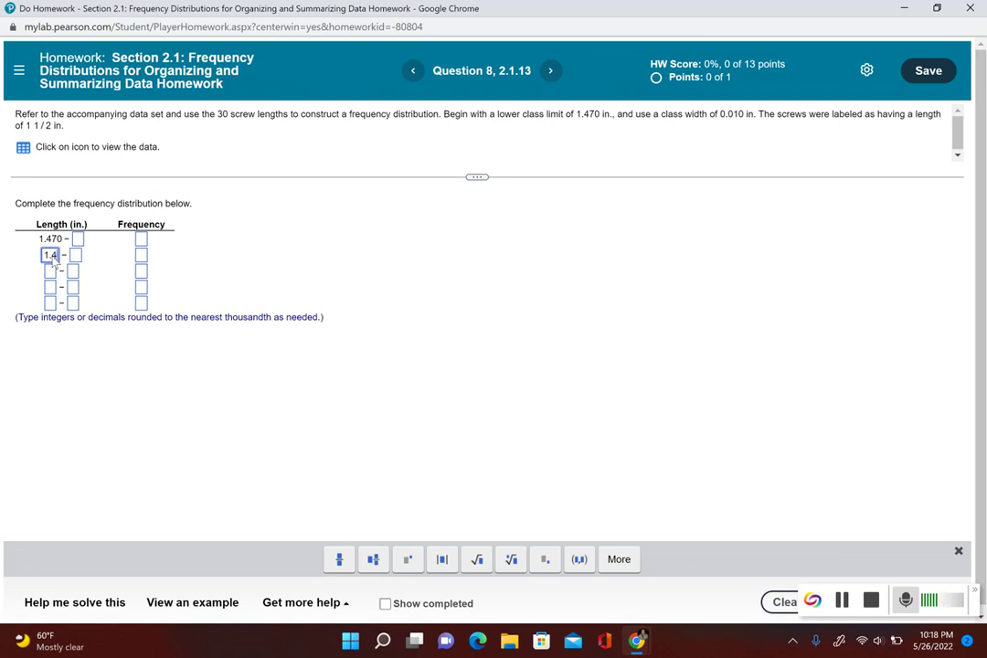
{"action": "left_click", "coordinate": [51, 272]}
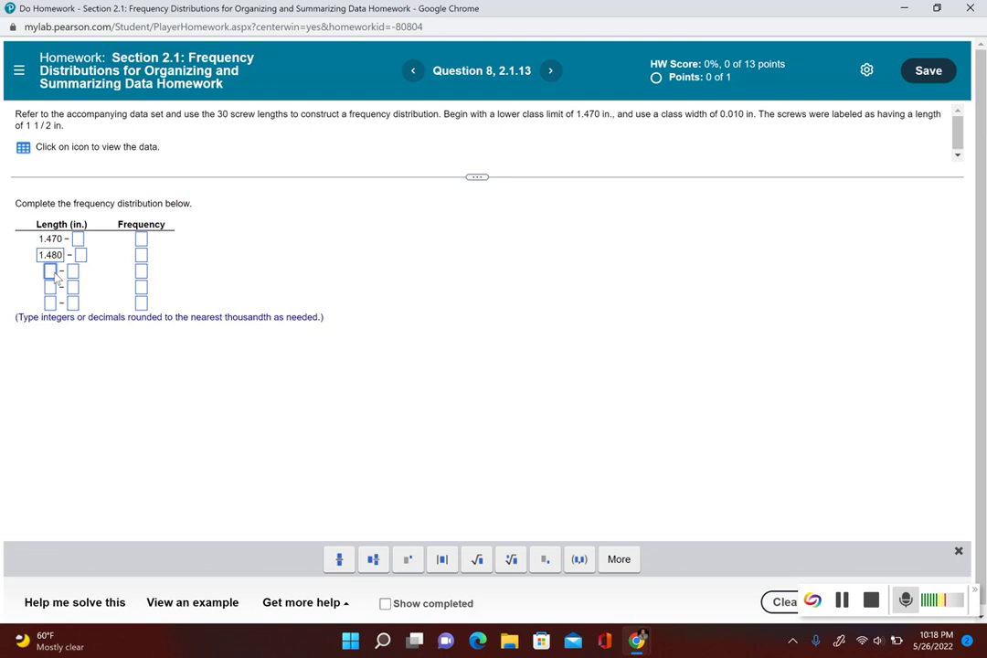
{"action": "type", "text": "1.490"}
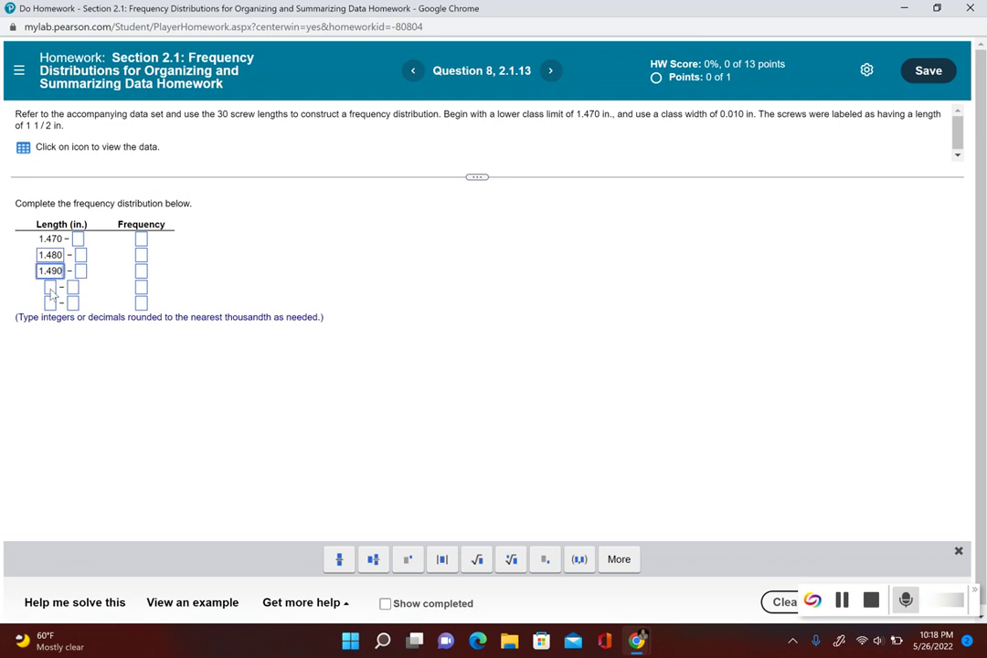
{"action": "left_click", "coordinate": [50, 288]}
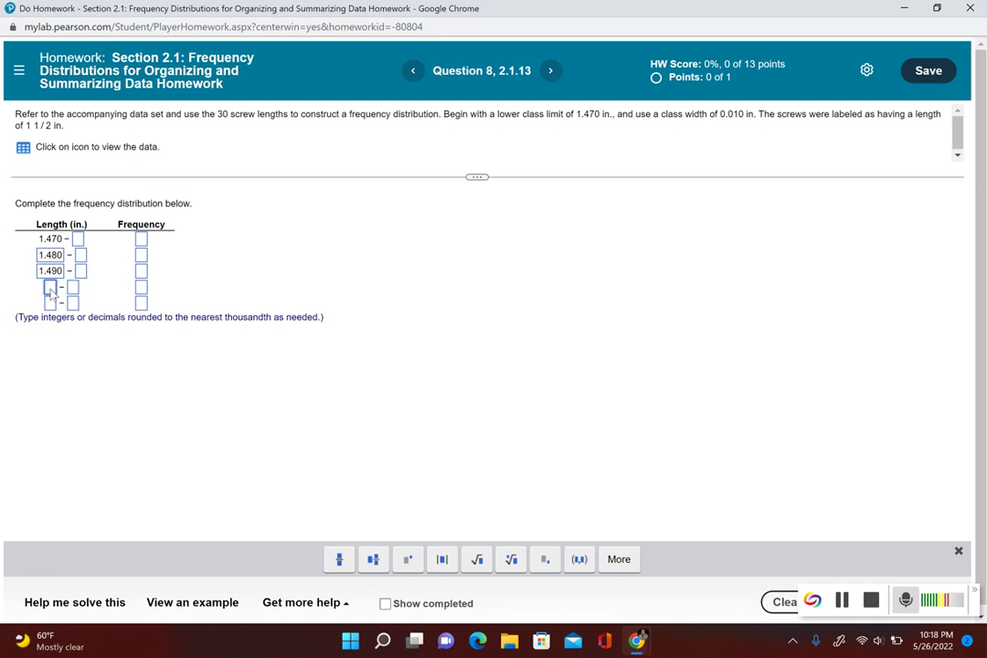
{"action": "type", "text": "1.500"}
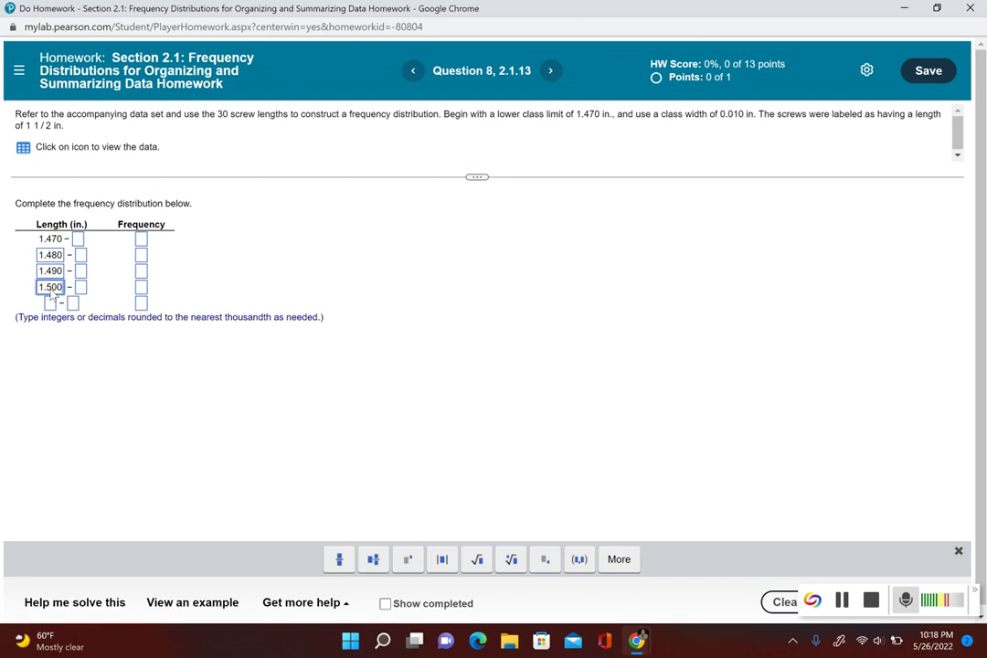
{"action": "left_click", "coordinate": [50, 303]}
{"action": "type", "text": "1.51"}
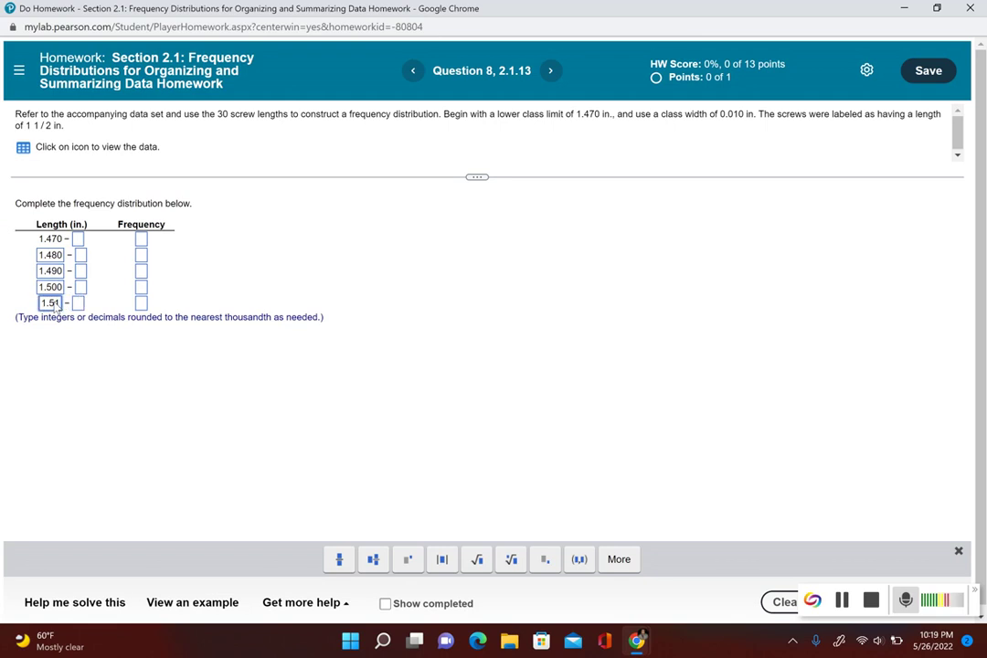
{"action": "type", "text": "0"}
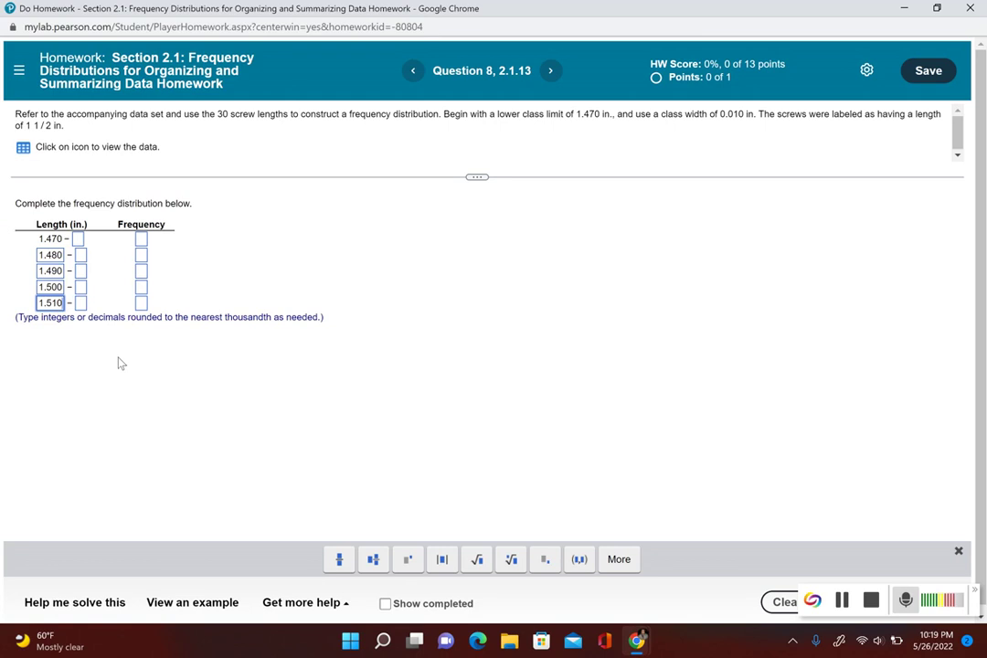
{"action": "left_click", "coordinate": [121, 364]}
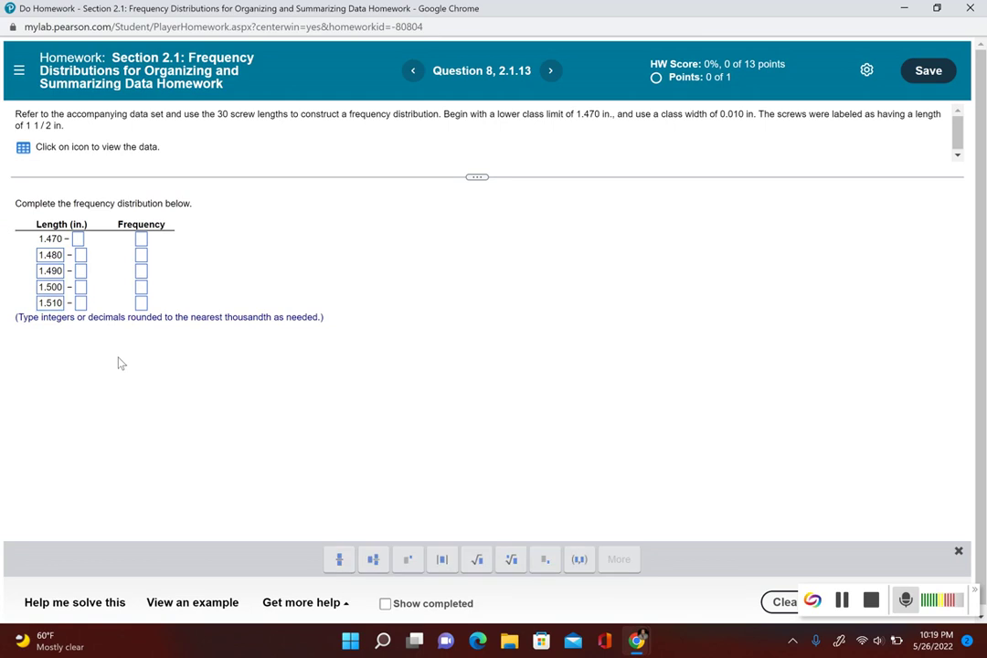
{"action": "double_click", "coordinate": [42, 260]}
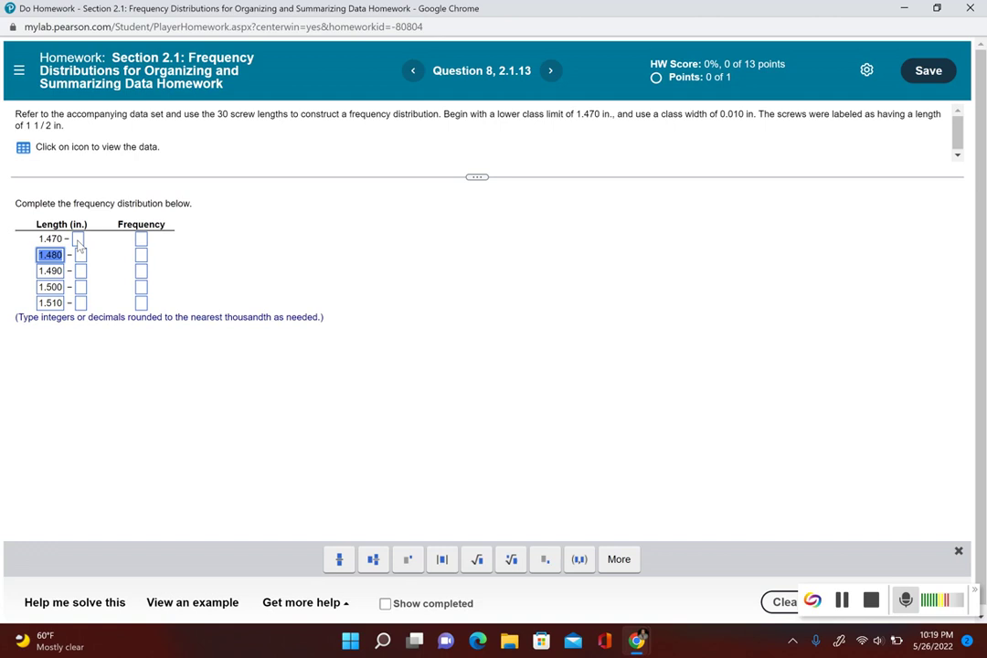
Step: Enter upper class limits 1.479, 1.489, 1.499, 1.509 and 1.519 for the five classes
{"action": "left_click", "coordinate": [79, 241]}
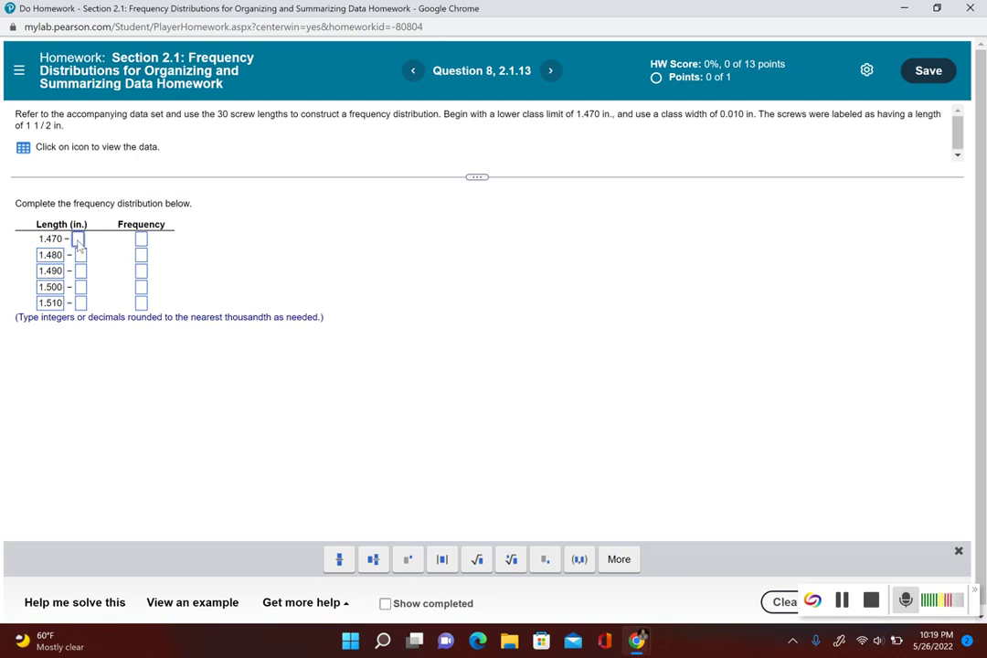
{"action": "type", "text": "1.4"}
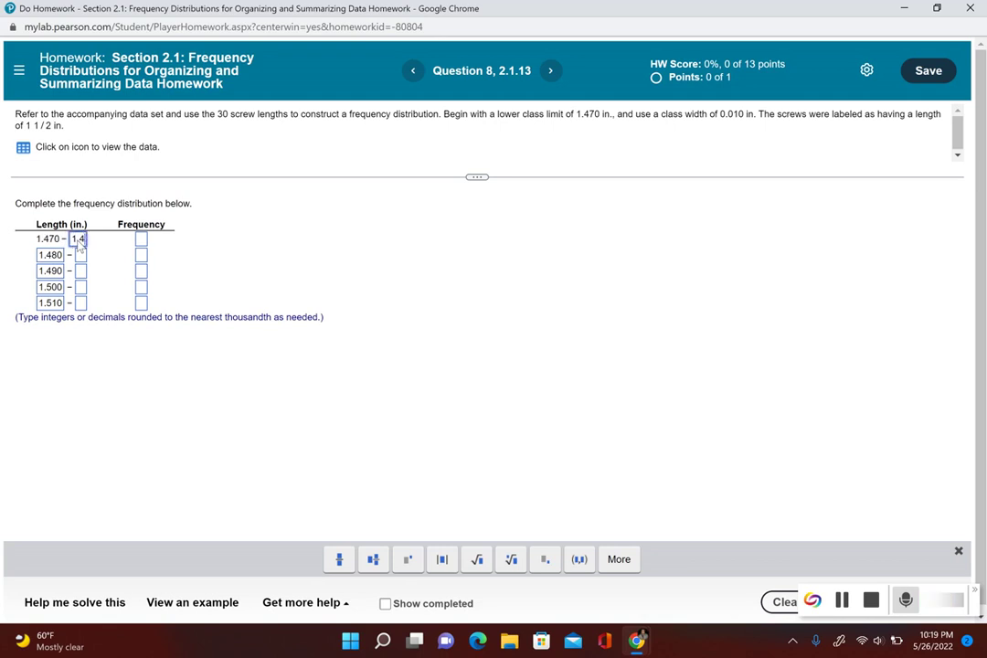
{"action": "type", "text": "79"}
{"action": "left_click", "coordinate": [222, 269]}
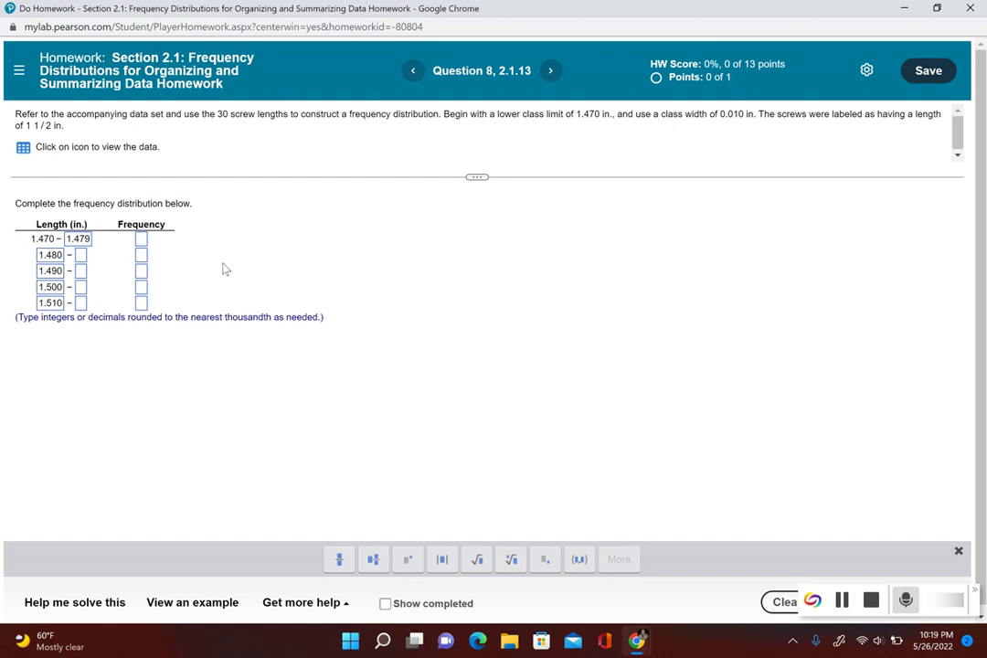
{"action": "left_click", "coordinate": [80, 256]}
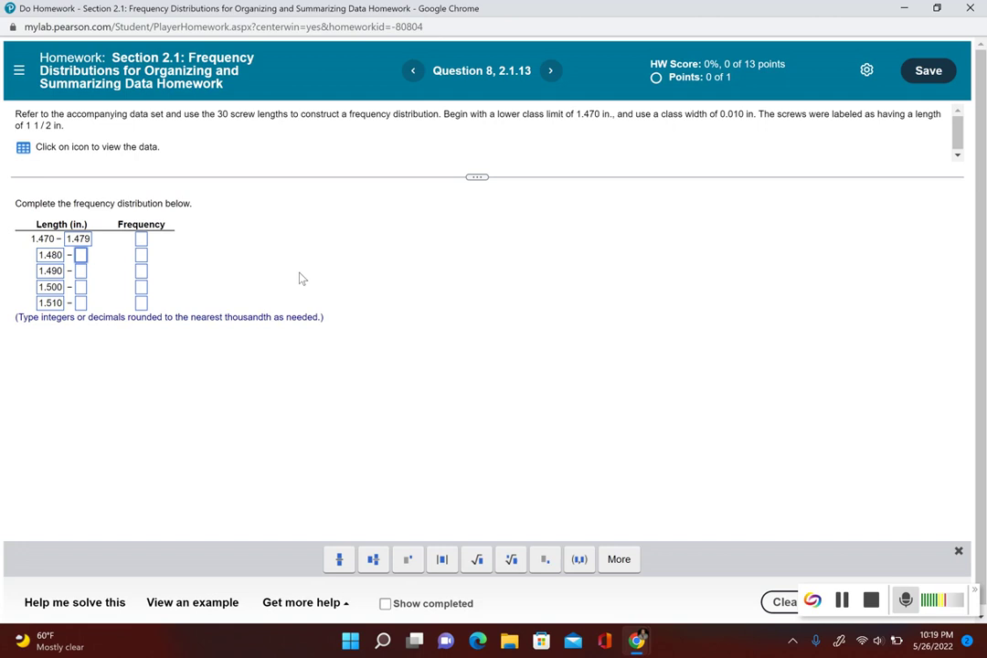
{"action": "type", "text": "1.489"}
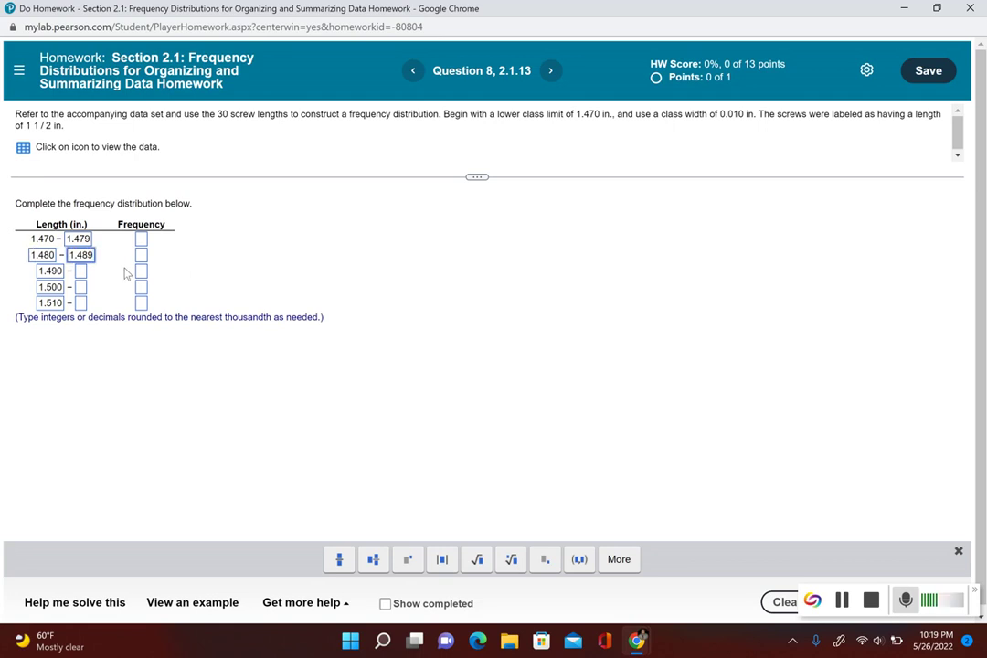
{"action": "left_click", "coordinate": [81, 272]}
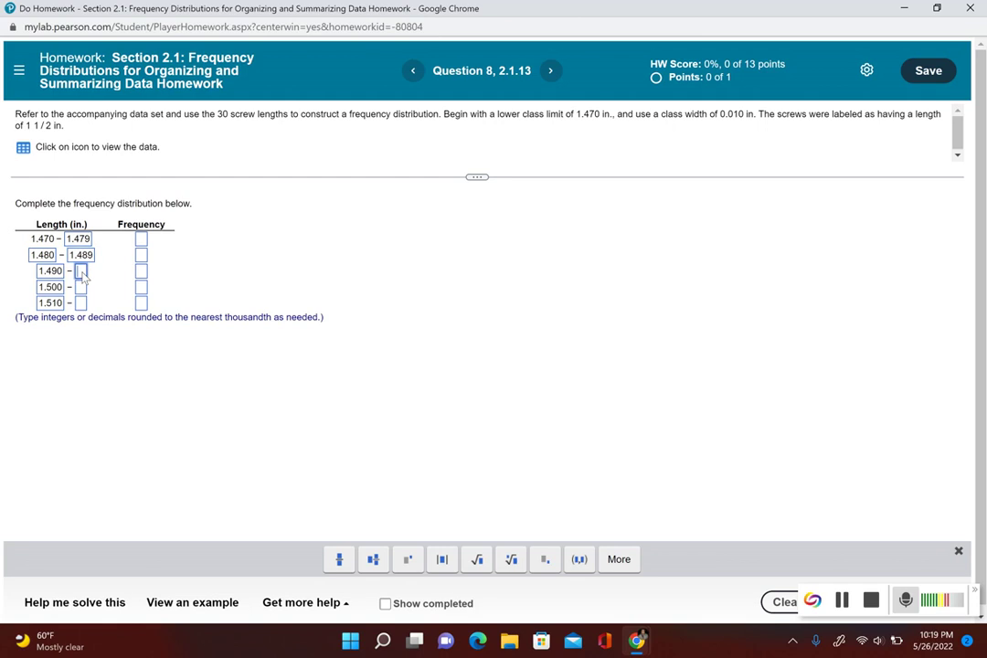
{"action": "type", "text": "1.499"}
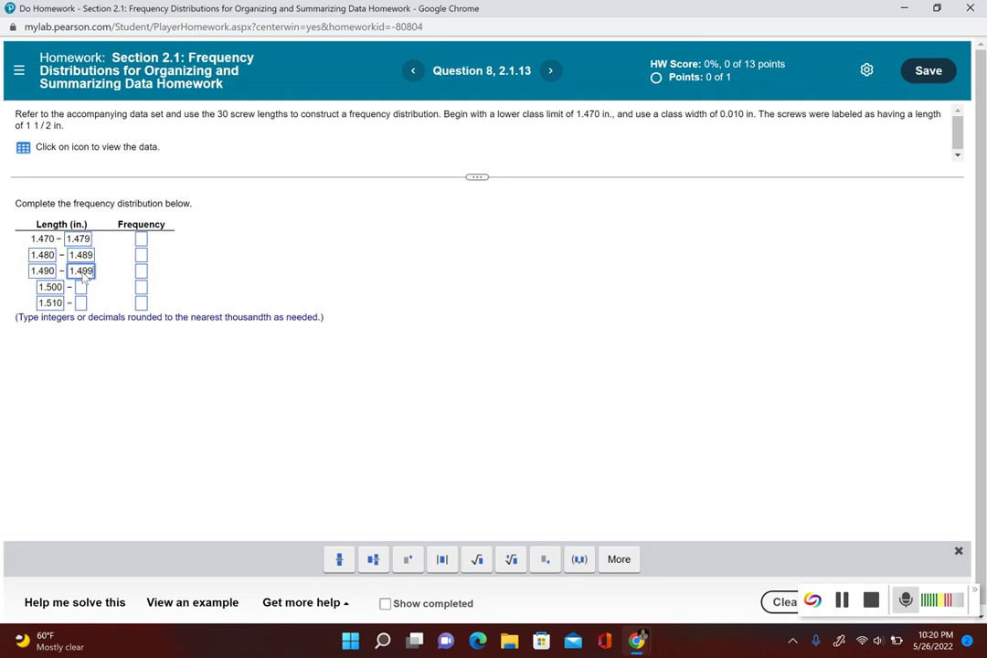
{"action": "left_click", "coordinate": [81, 287]}
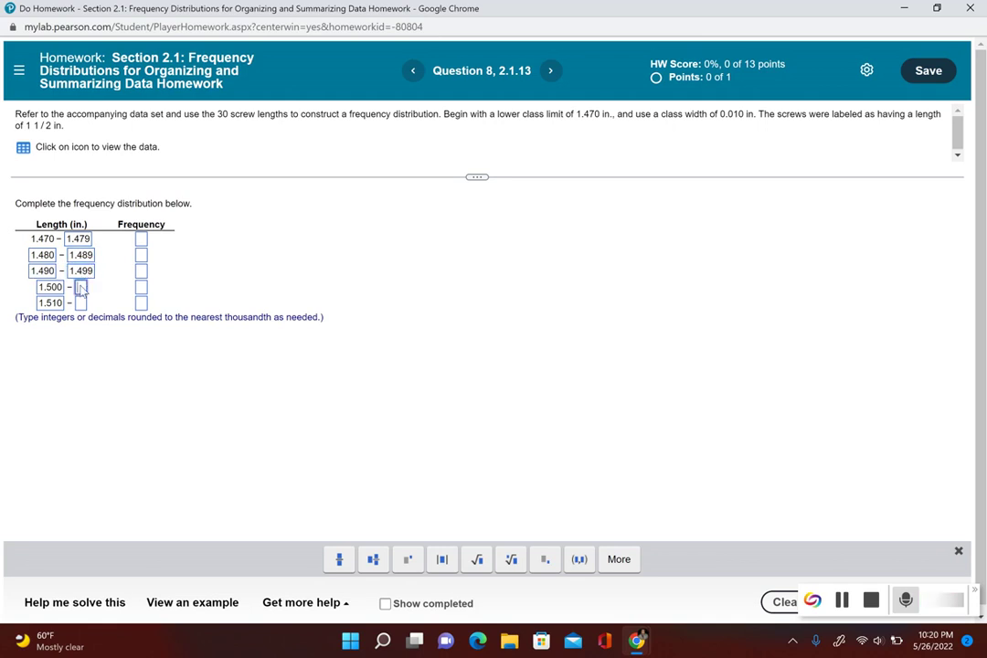
{"action": "type", "text": "1"}
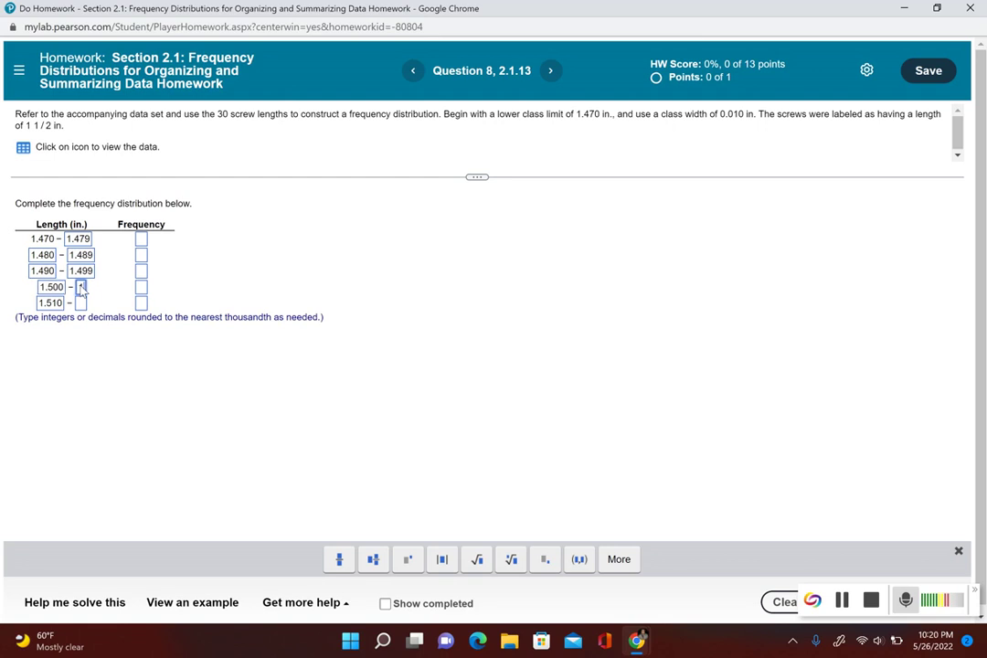
{"action": "type", "text": ".509"}
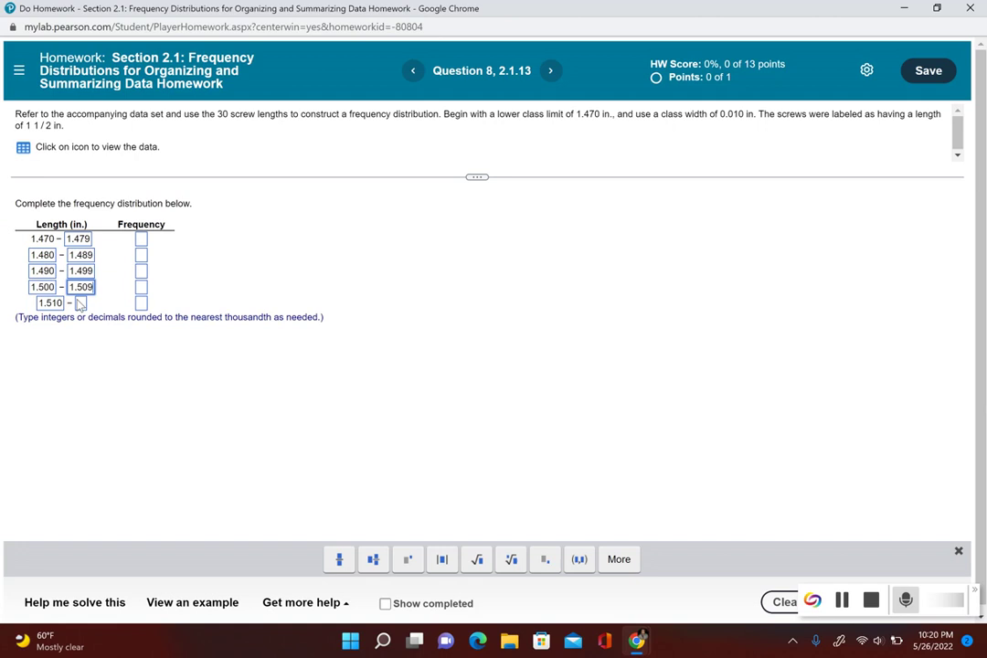
{"action": "left_click", "coordinate": [79, 304]}
{"action": "type", "text": "1."}
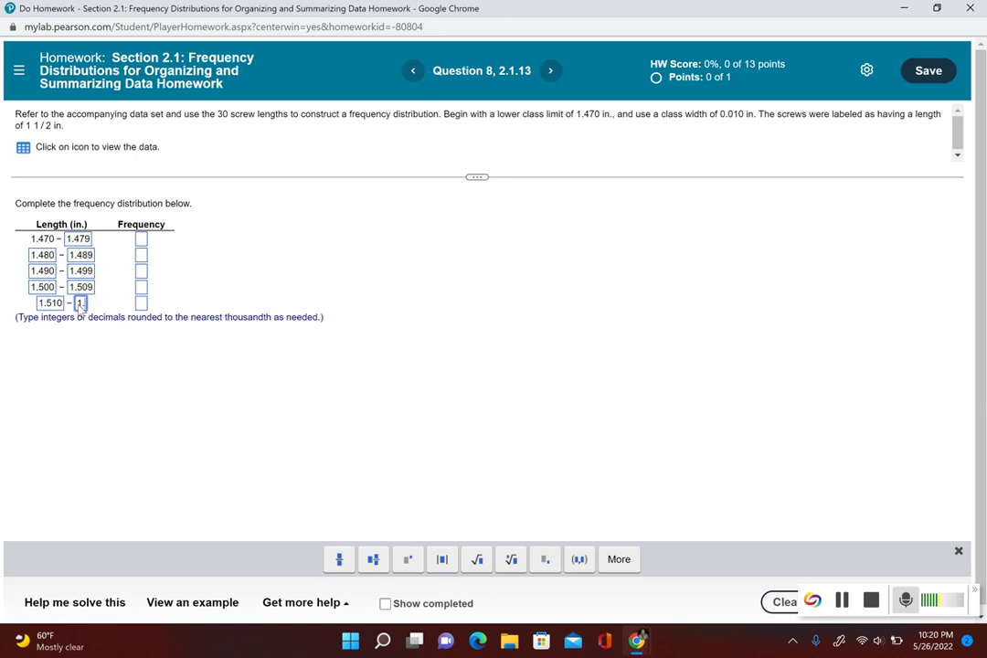
{"action": "type", "text": "519"}
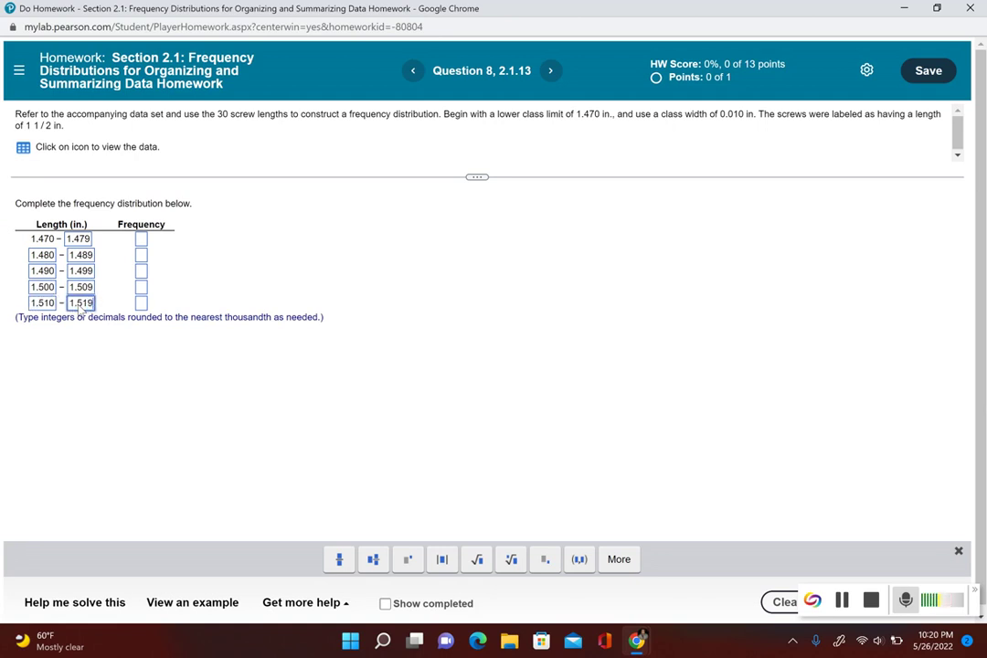
{"action": "left_click", "coordinate": [128, 356]}
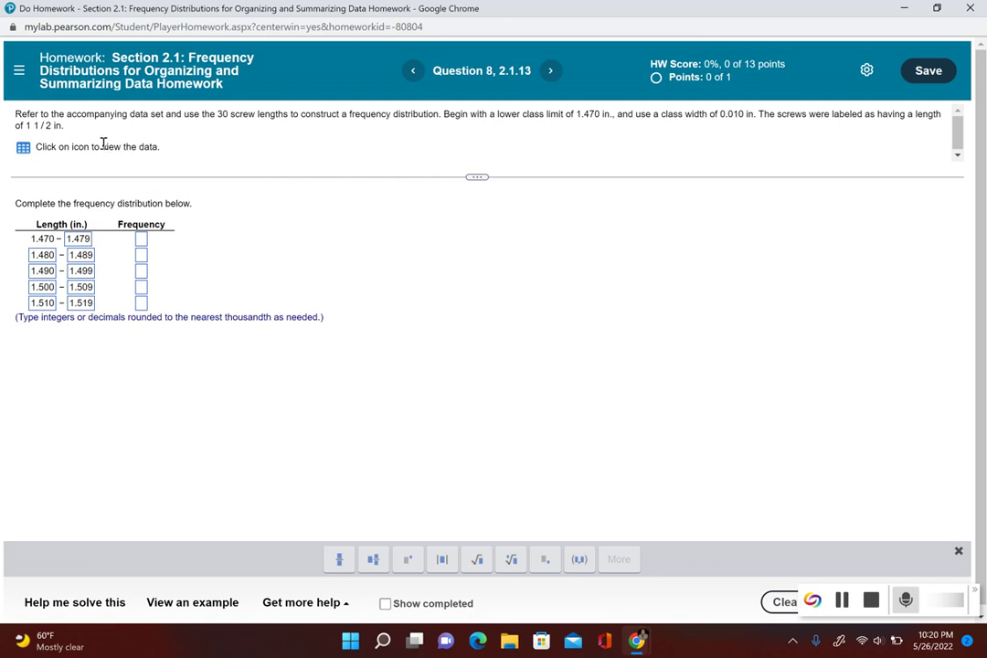
Step: Open the screw-length data table and send it to StatCrunch
{"action": "left_click", "coordinate": [23, 148]}
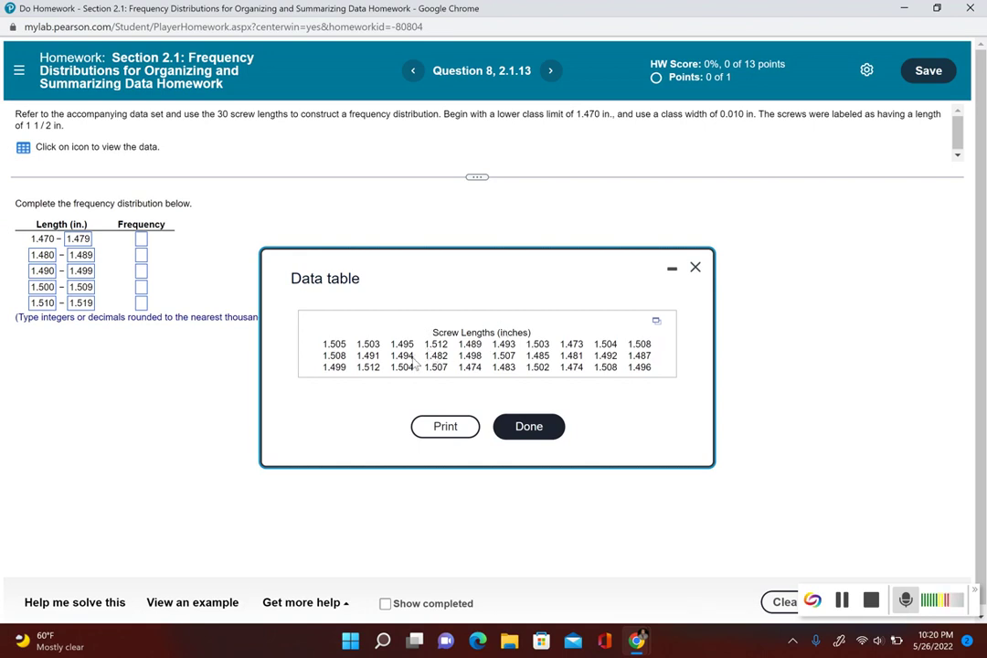
{"action": "left_click", "coordinate": [657, 323]}
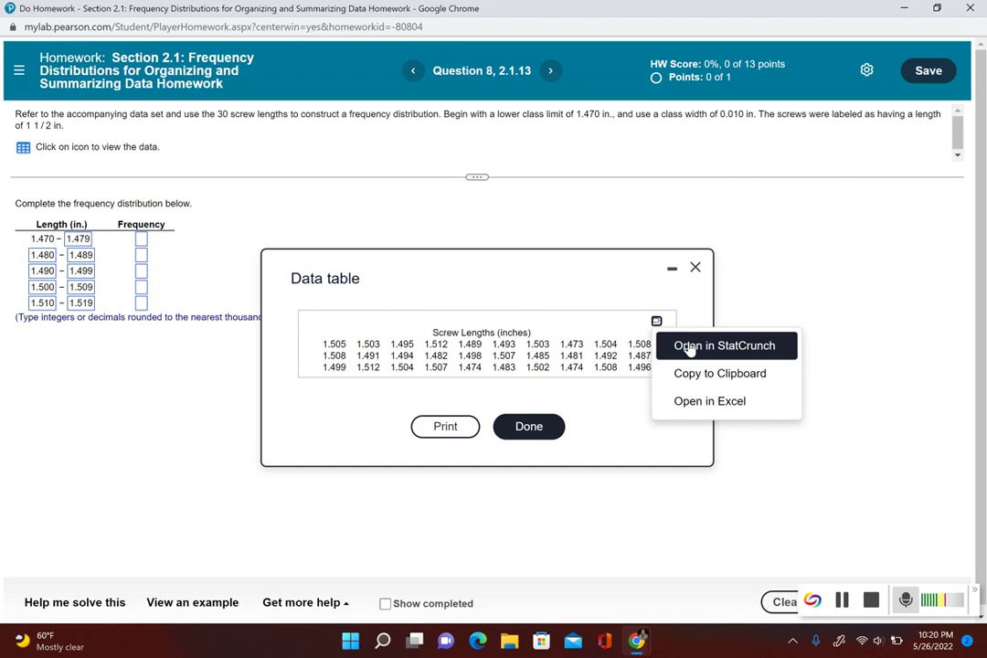
{"action": "left_click", "coordinate": [691, 346]}
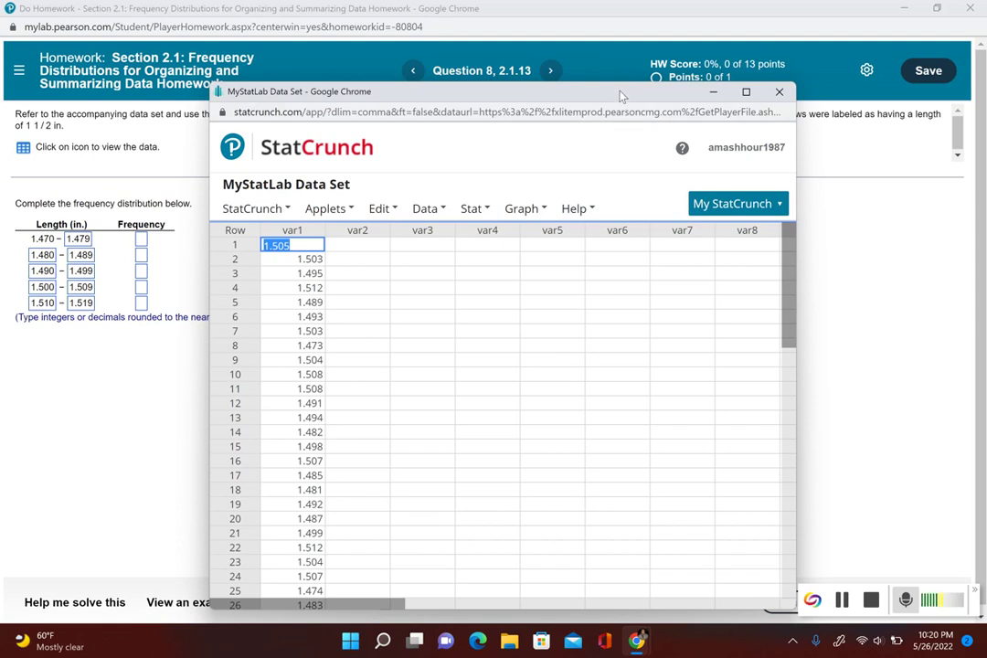
Step: Maximize the StatCrunch window and start a Stat > Tables > Frequency table
{"action": "left_click_drag", "start_coordinate": [620, 95], "coordinate": [640, 78]}
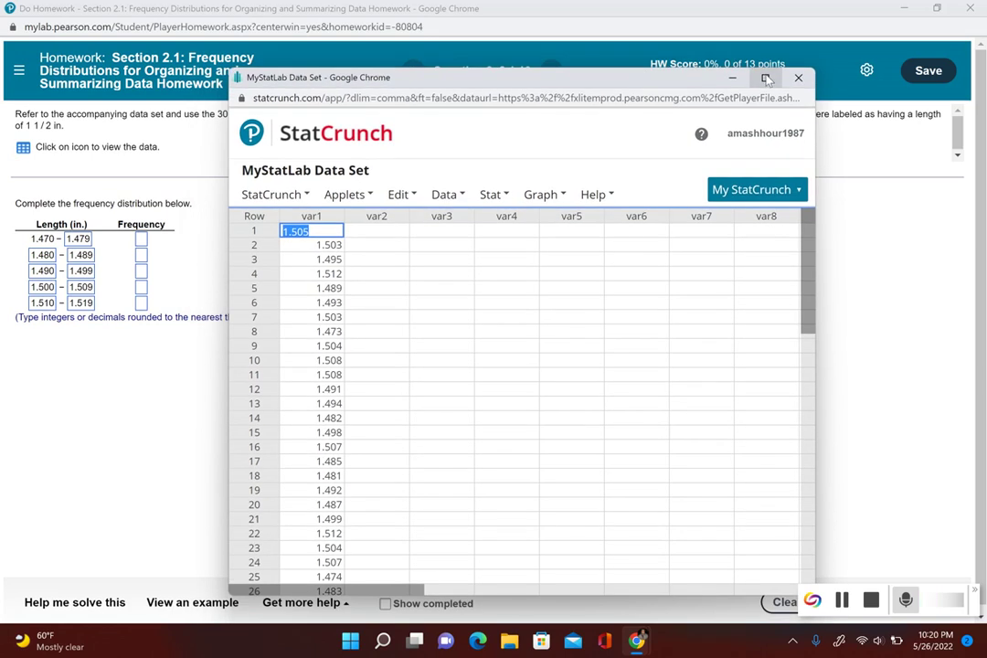
{"action": "left_click", "coordinate": [766, 82]}
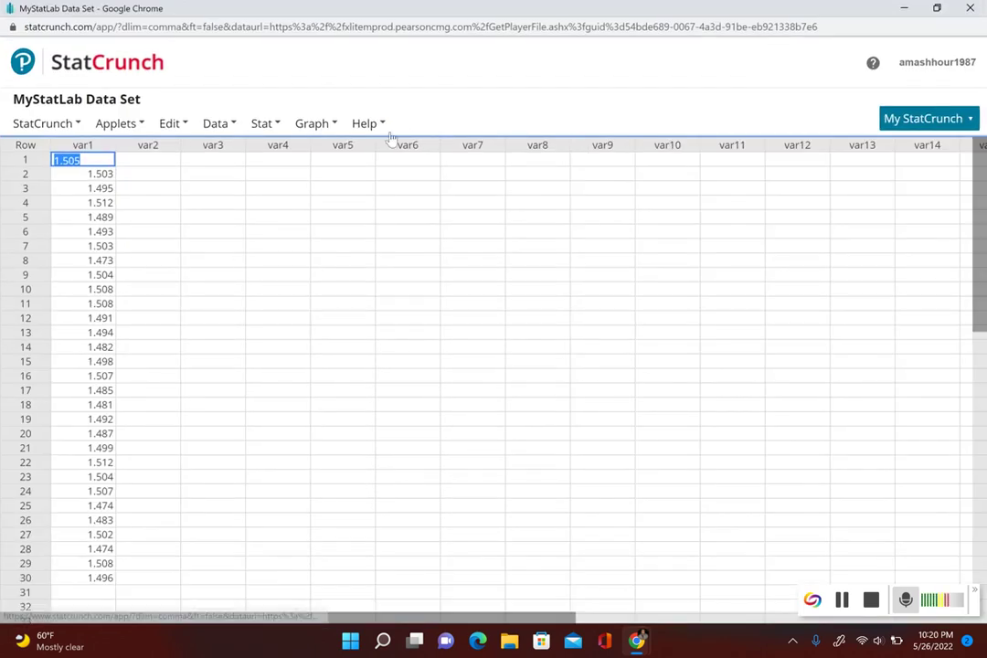
{"action": "left_click", "coordinate": [366, 122]}
{"action": "left_click", "coordinate": [261, 123]}
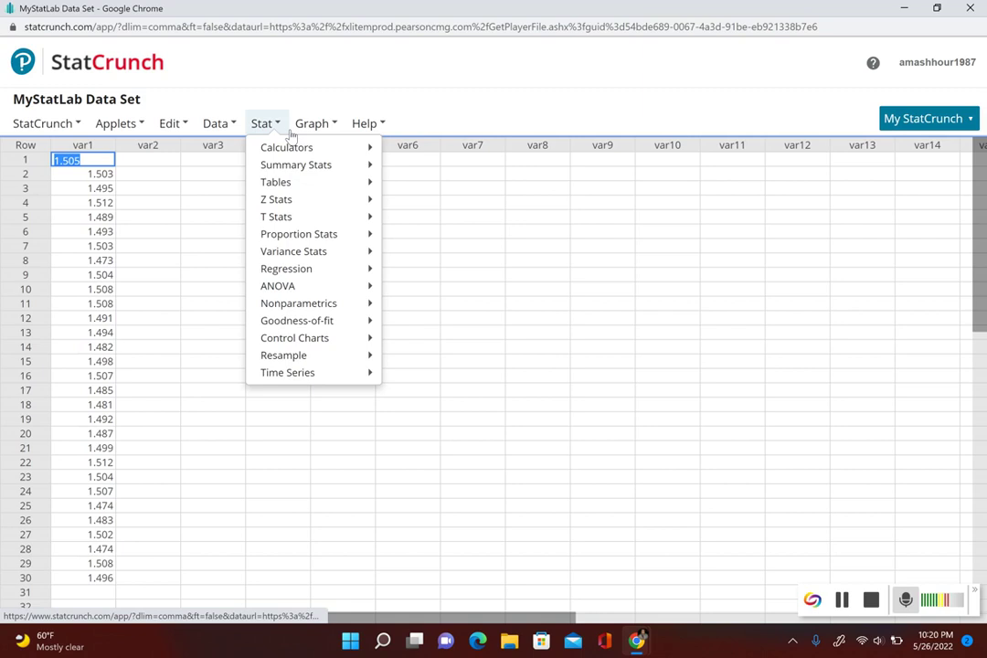
{"action": "mouse_move", "coordinate": [285, 185]}
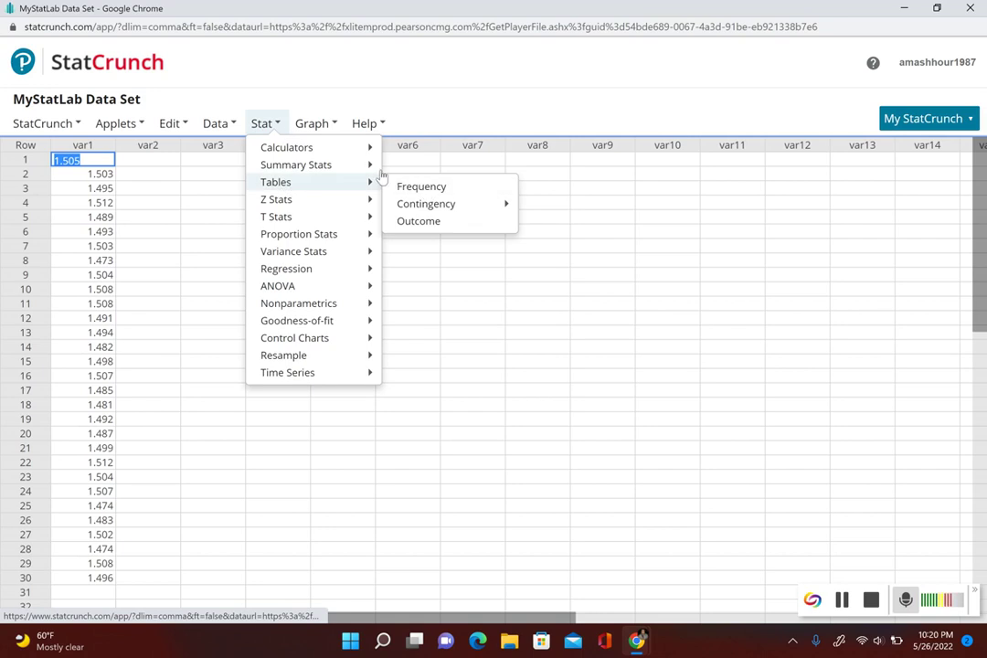
{"action": "left_click", "coordinate": [425, 186]}
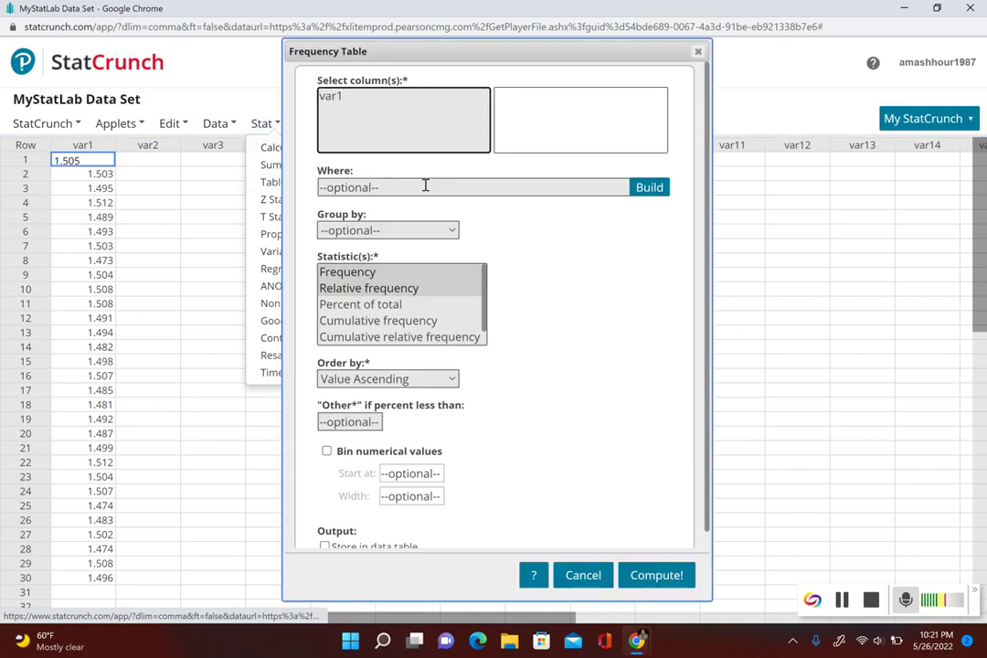
Step: Tabulate var1 with binning enabled, starting at 1.47 with width 0.010
{"action": "left_click", "coordinate": [333, 98]}
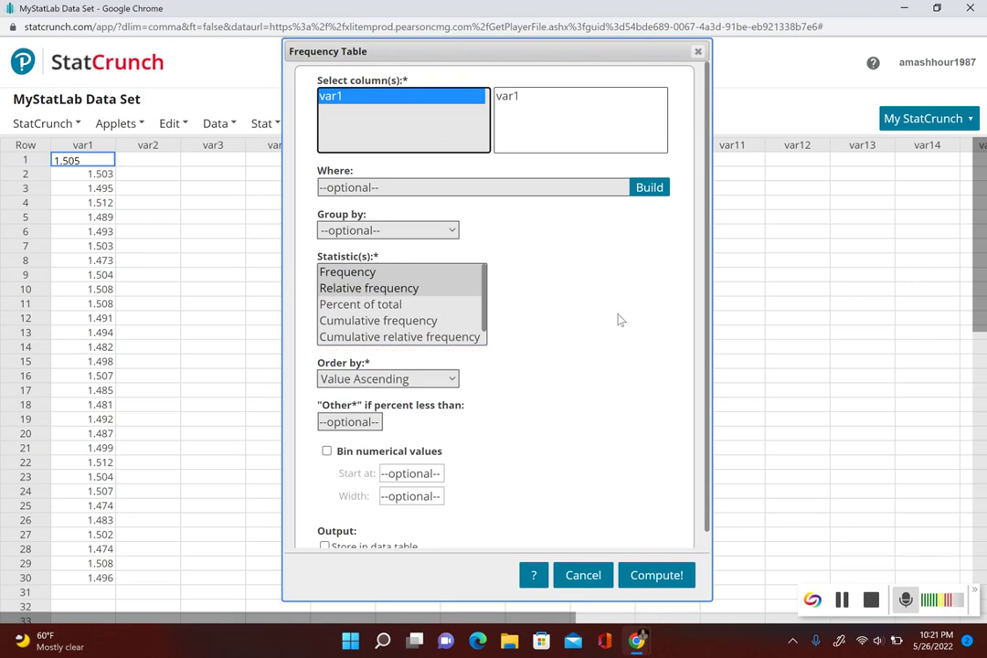
{"action": "left_click", "coordinate": [327, 452]}
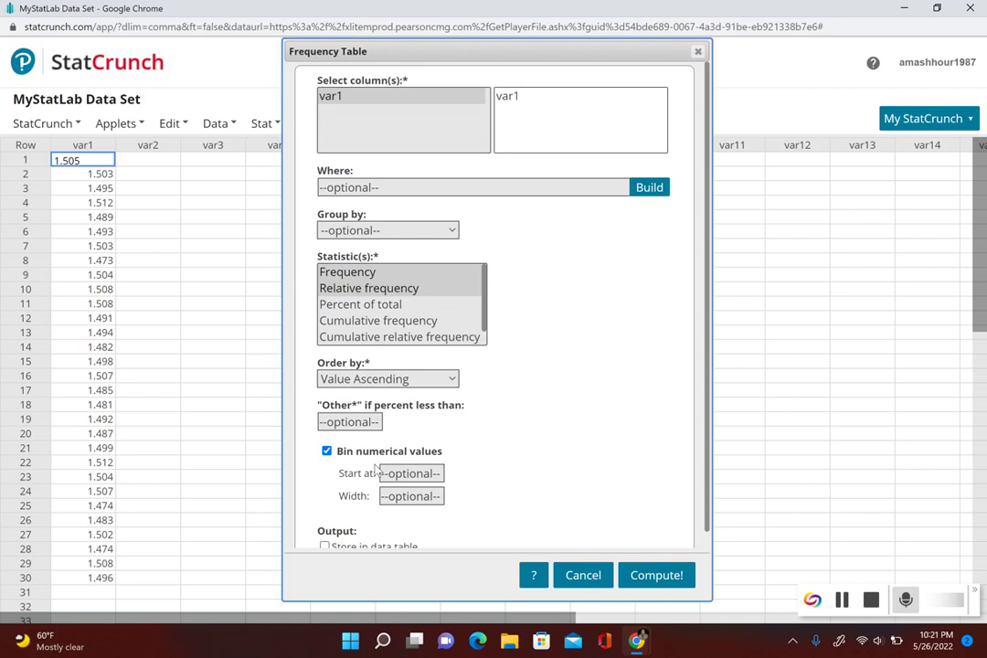
{"action": "left_click", "coordinate": [399, 473]}
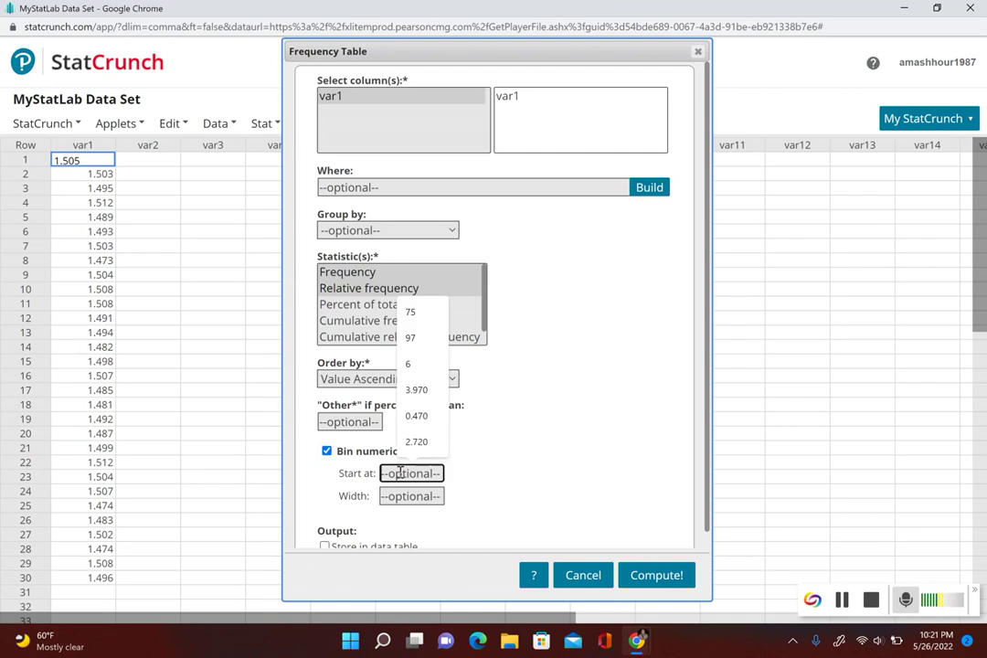
{"action": "type", "text": "1"}
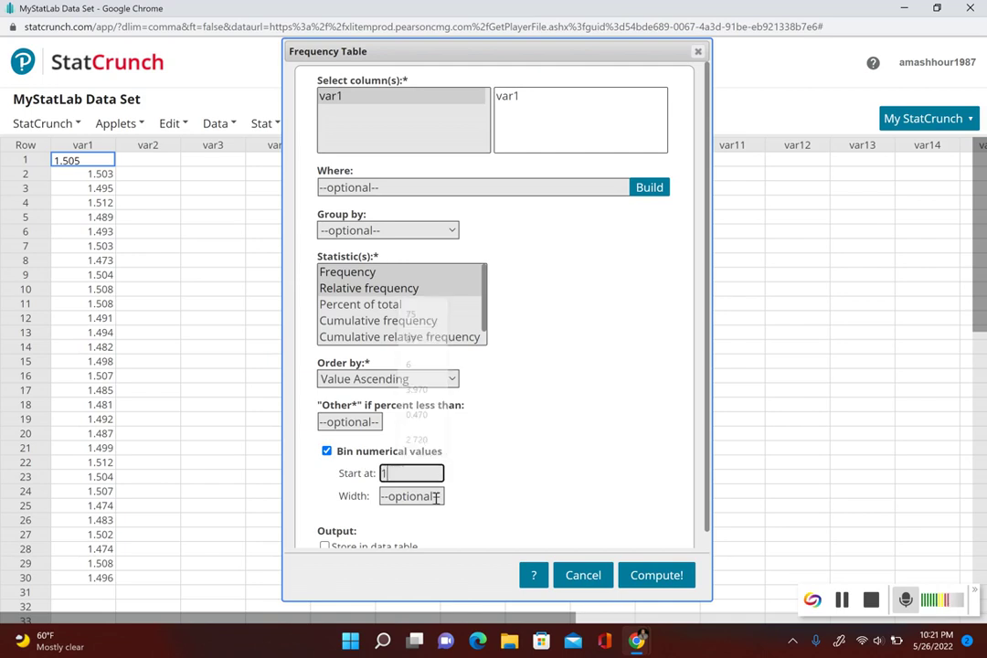
{"action": "type", "text": ".470"}
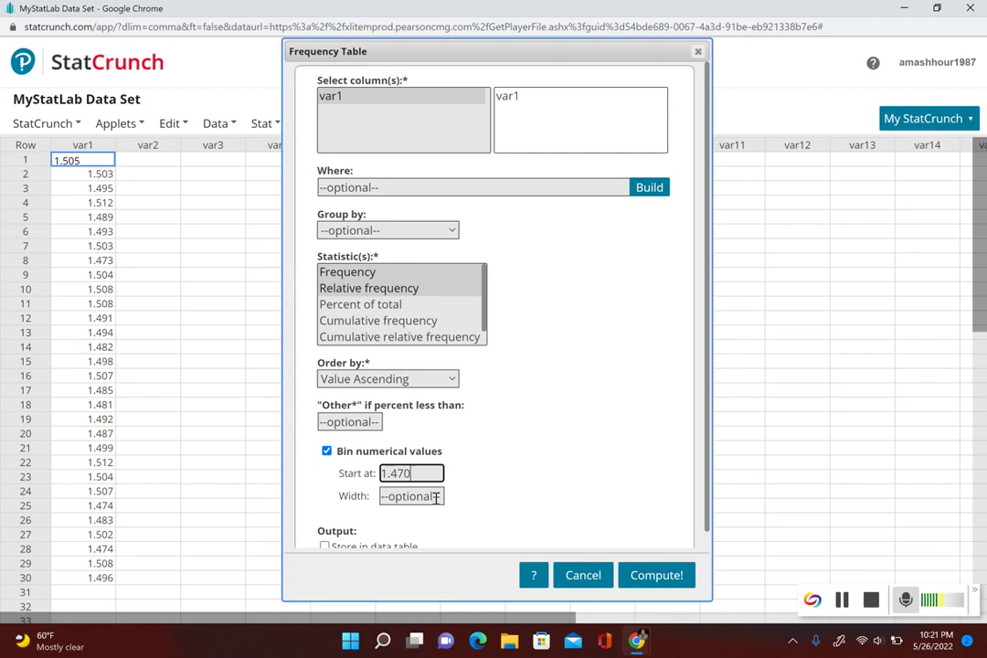
{"action": "left_click", "coordinate": [420, 495]}
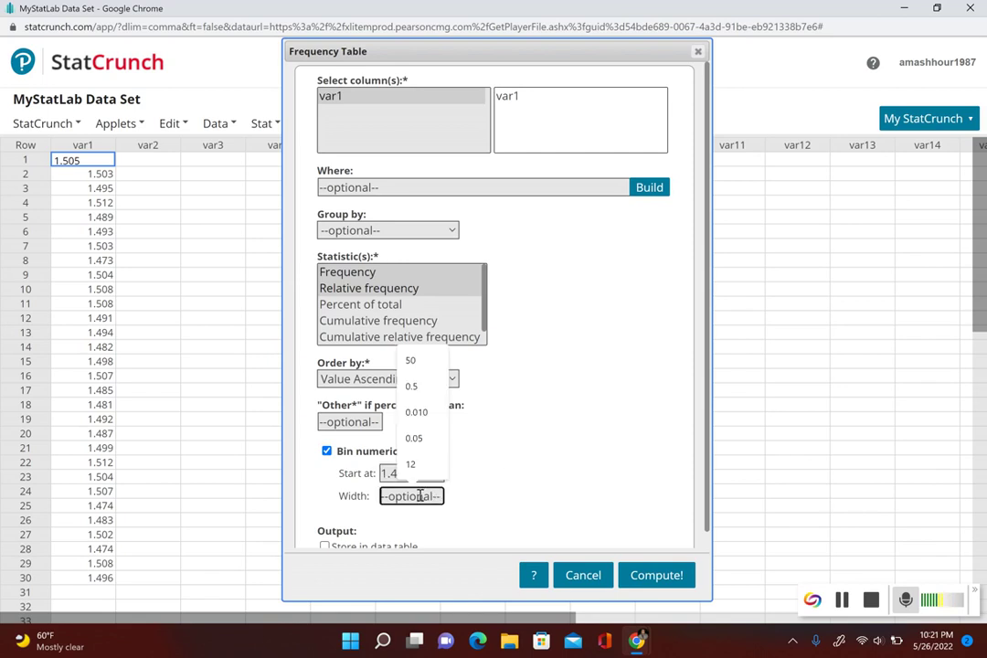
{"action": "type", "text": "0."}
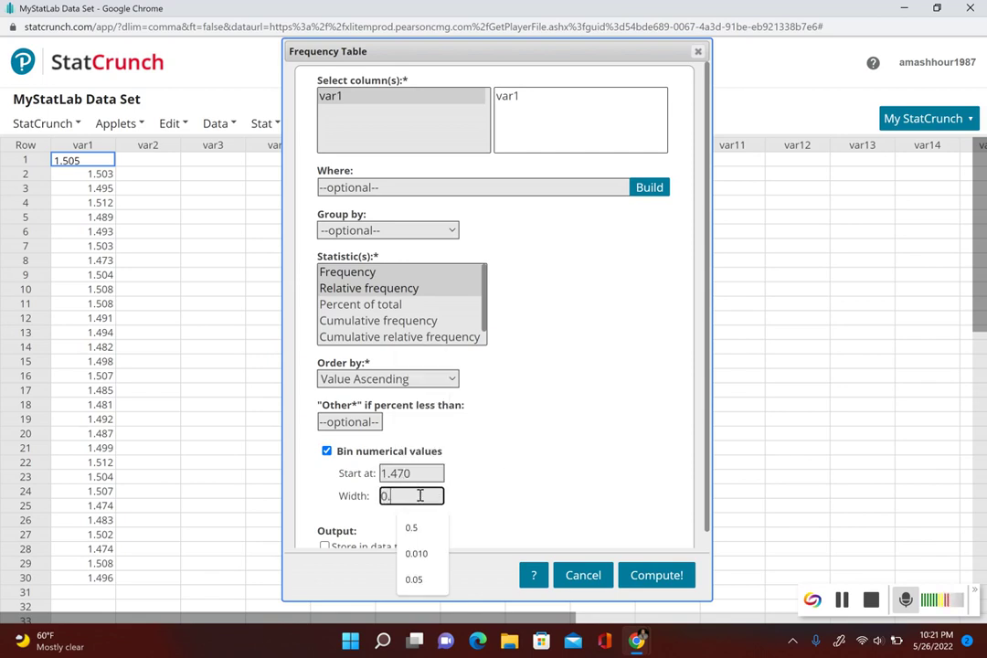
{"action": "type", "text": "010"}
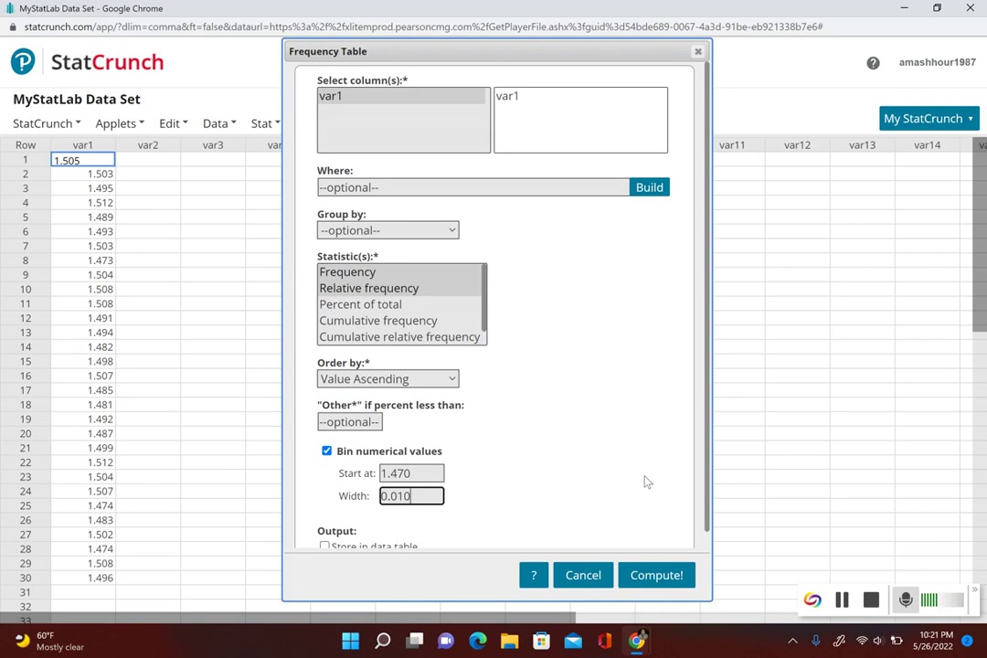
Step: Compute the var1 frequency table, giving counts 3, 6, 8, 11 and 2
{"action": "left_click", "coordinate": [657, 578]}
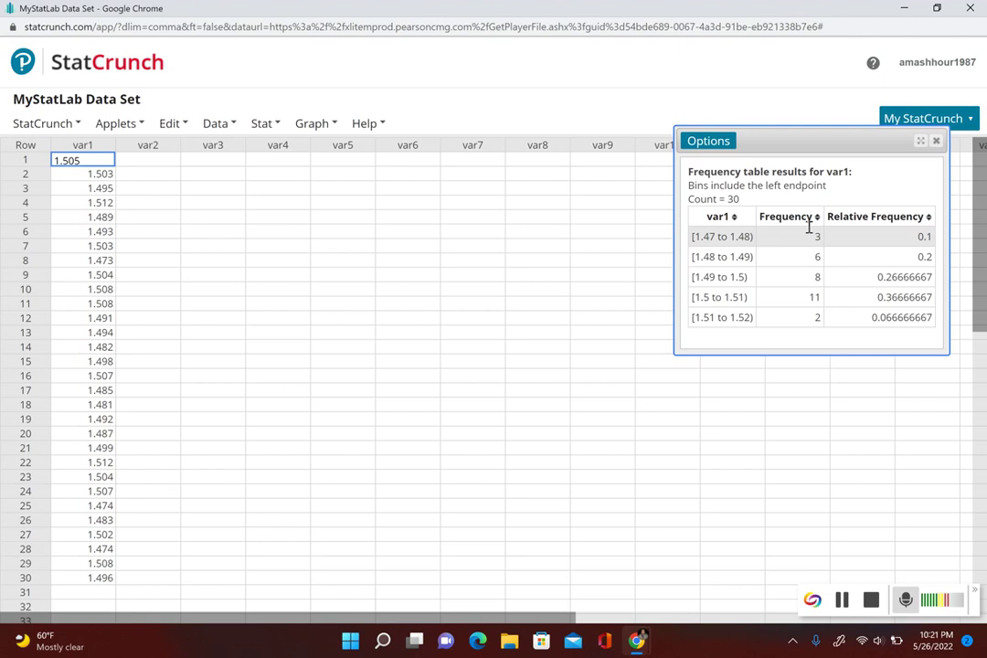
Step: Place StatCrunch and the homework side by side and close the data table
{"action": "mouse_move", "coordinate": [937, 8]}
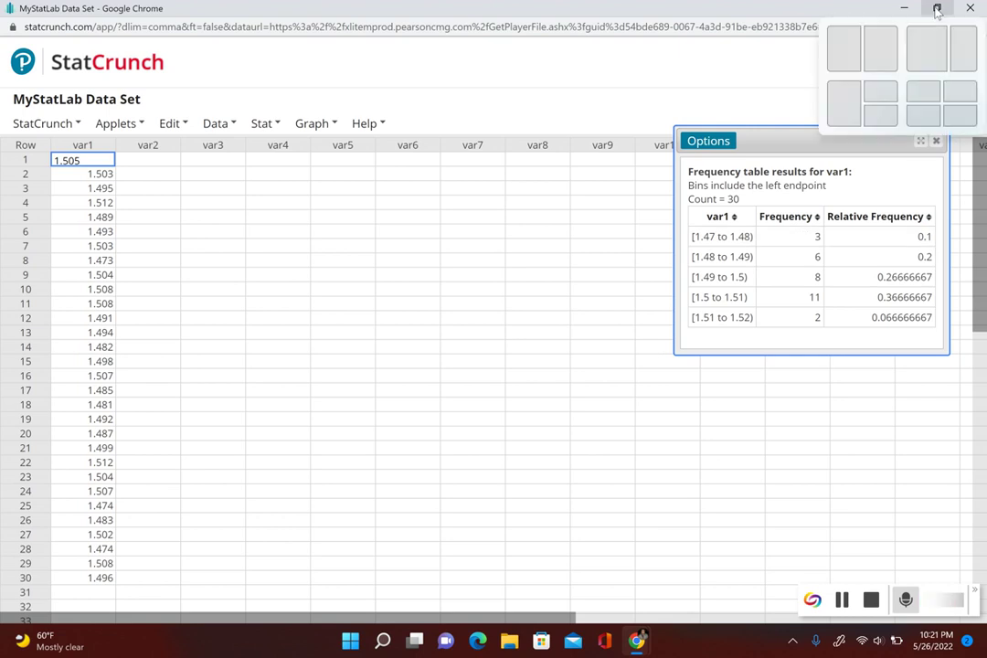
{"action": "left_click", "coordinate": [882, 49]}
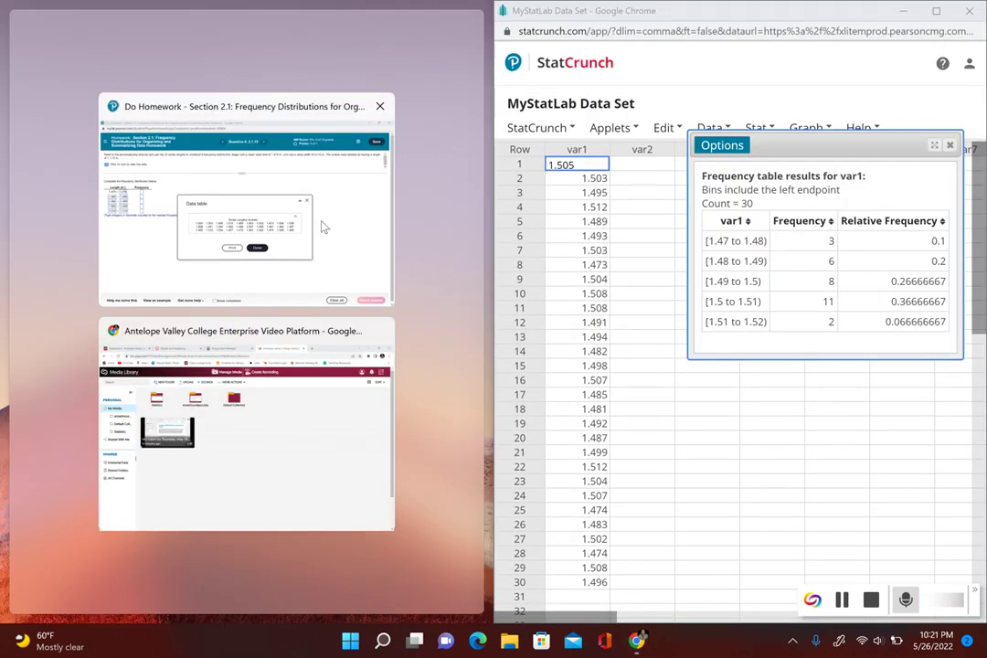
{"action": "left_click", "coordinate": [327, 225]}
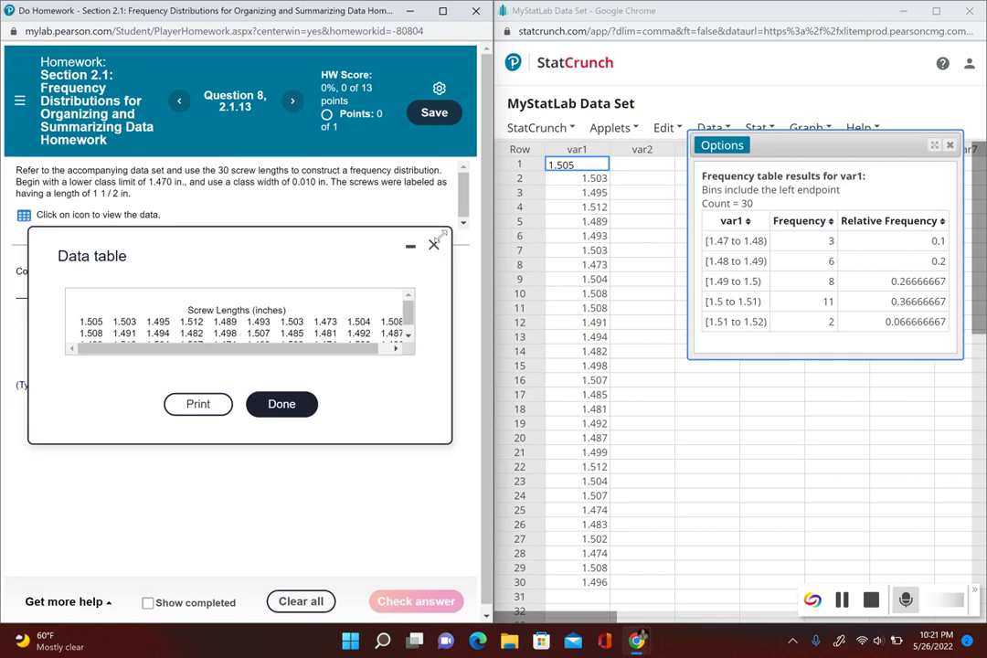
{"action": "left_click", "coordinate": [435, 247]}
Step: Enter frequencies 3, 6, 8, 11 and 2 for the five classes and check the answer
{"action": "left_click", "coordinate": [142, 307]}
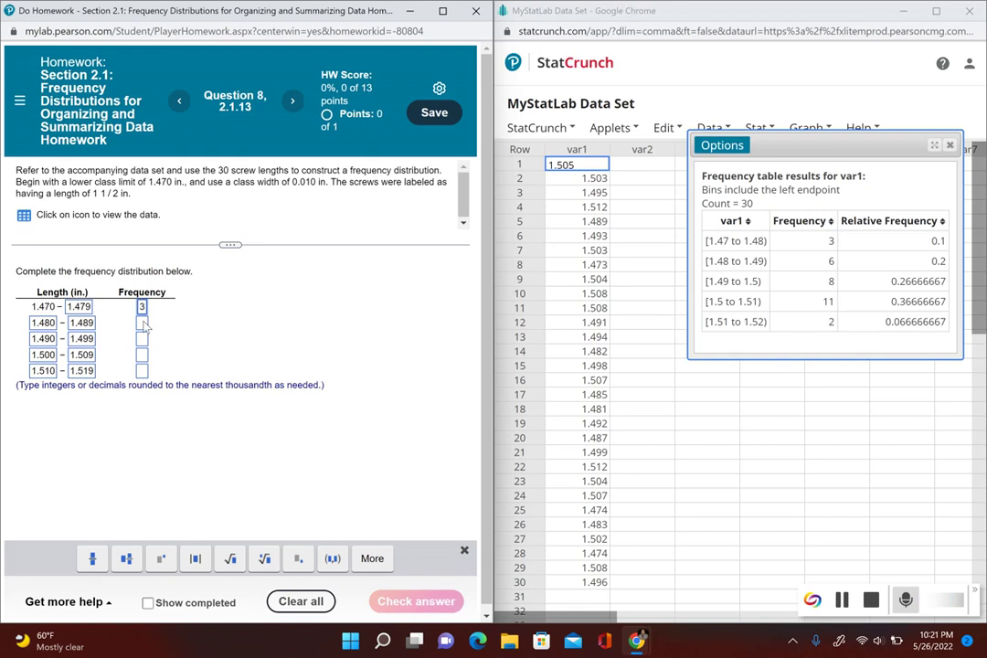
{"action": "type", "text": "3"}
{"action": "left_click", "coordinate": [143, 323]}
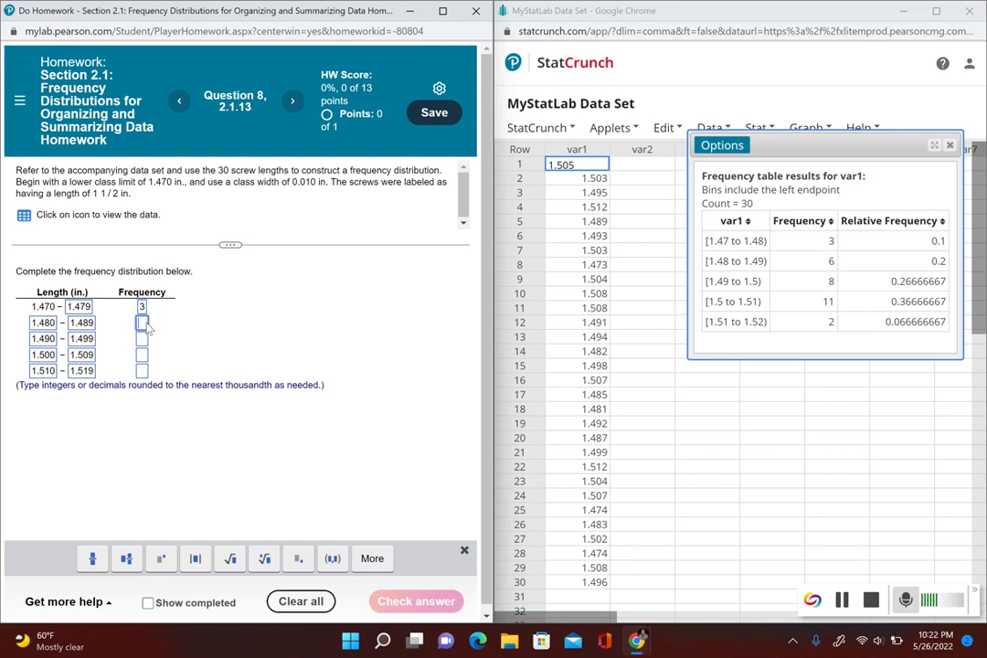
{"action": "type", "text": "6"}
{"action": "left_click", "coordinate": [142, 339]}
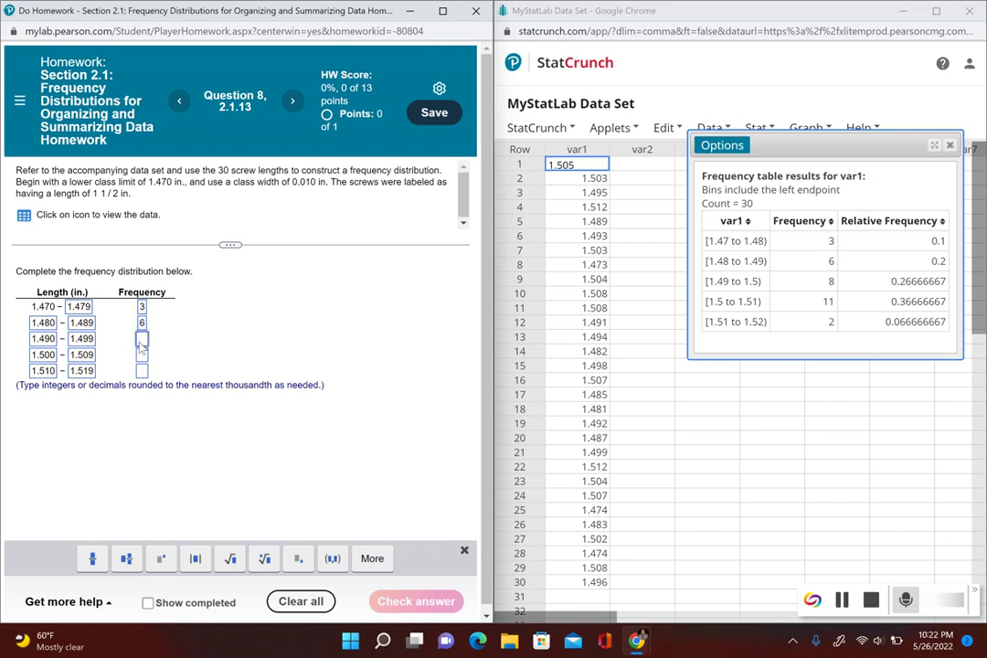
{"action": "type", "text": "8"}
{"action": "left_click", "coordinate": [142, 358]}
{"action": "type", "text": "11"}
{"action": "left_click", "coordinate": [142, 371]}
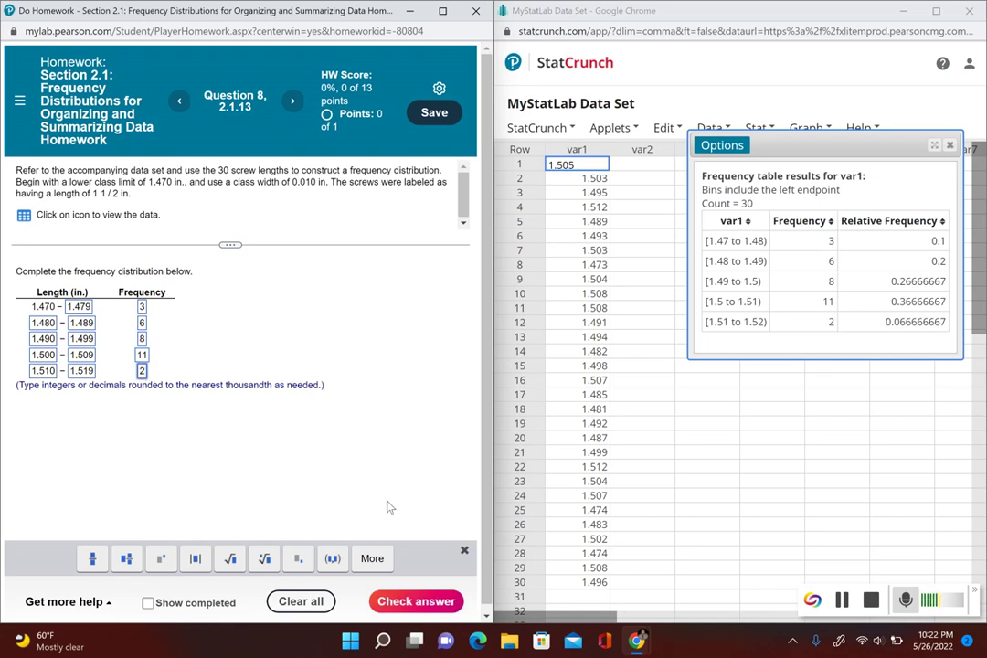
{"action": "left_click", "coordinate": [390, 600]}
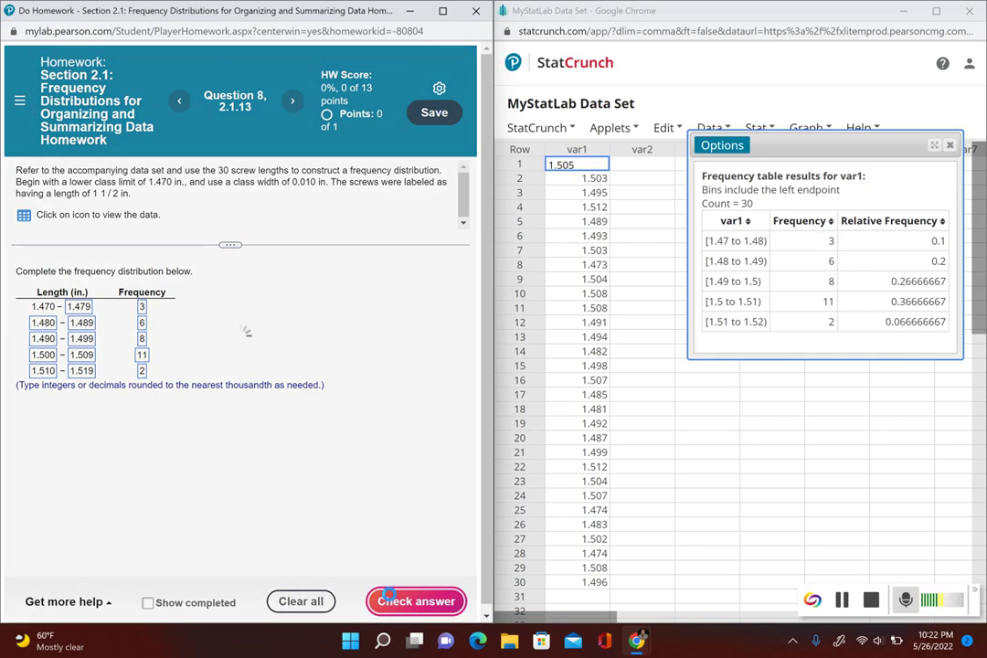